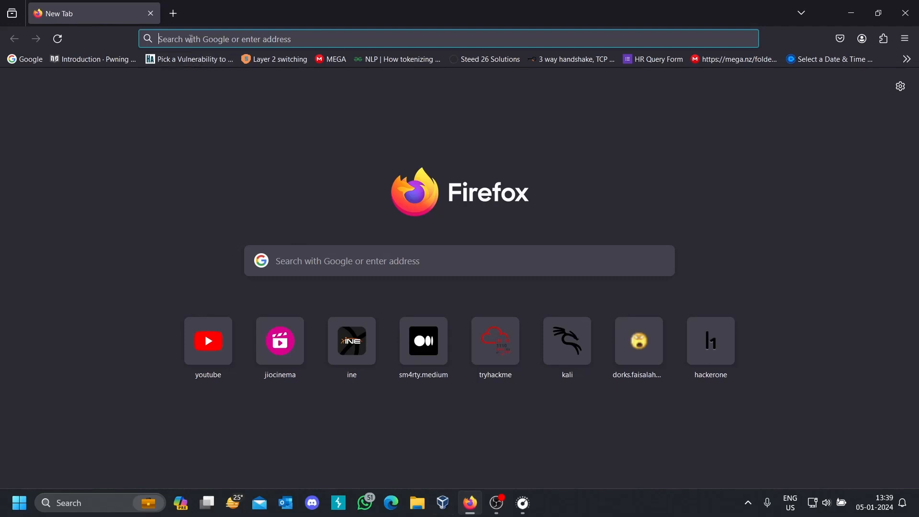
- Search the web for vmware workstation 17 and open VMware's Download VMware Workstation Pro page
{"action": "left_click", "coordinate": [191, 38]}
{"action": "type", "text": "vm"}
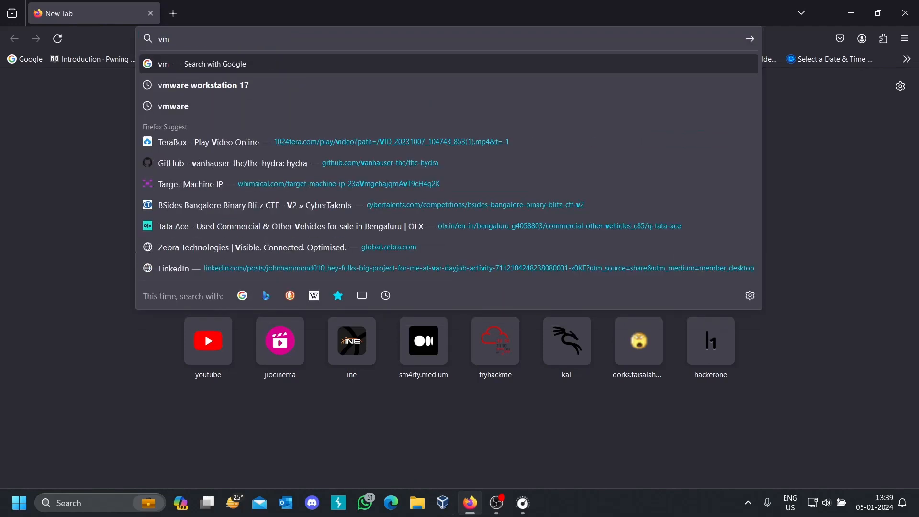
{"action": "type", "text": "ware wo"}
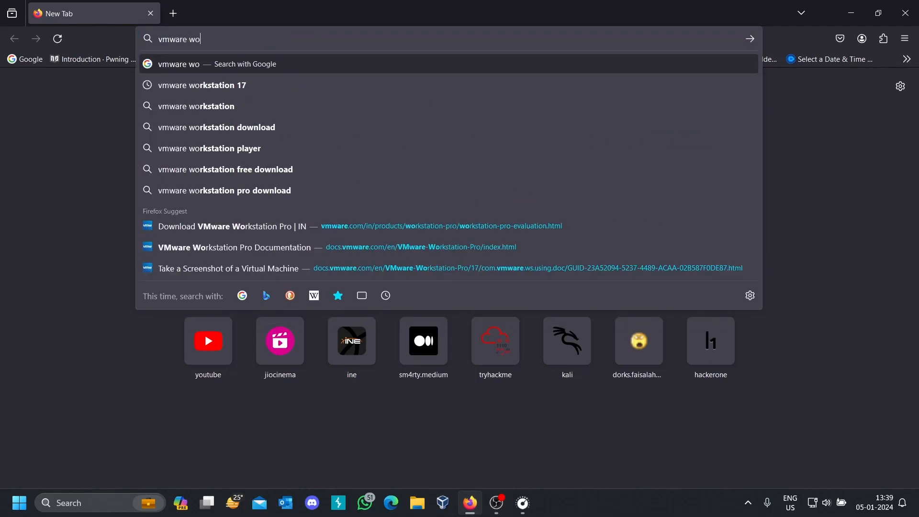
{"action": "type", "text": "rkstat"}
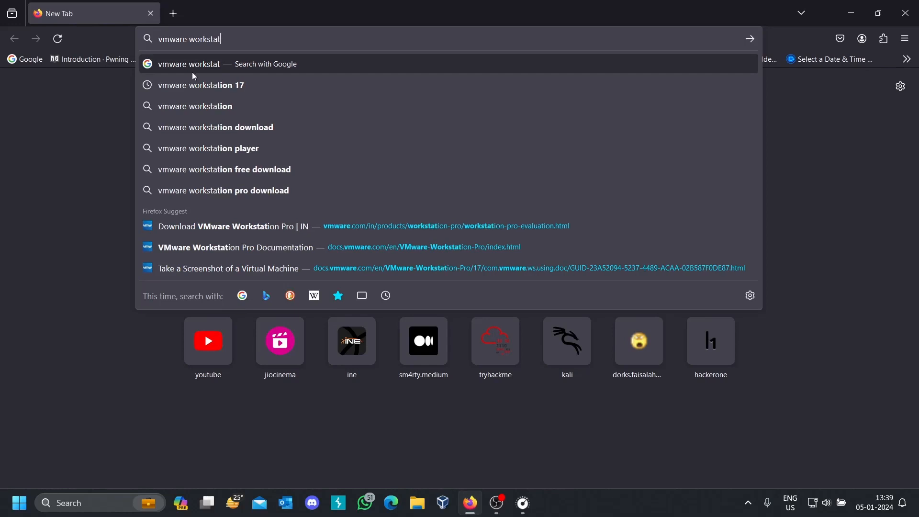
{"action": "left_click", "coordinate": [193, 87]}
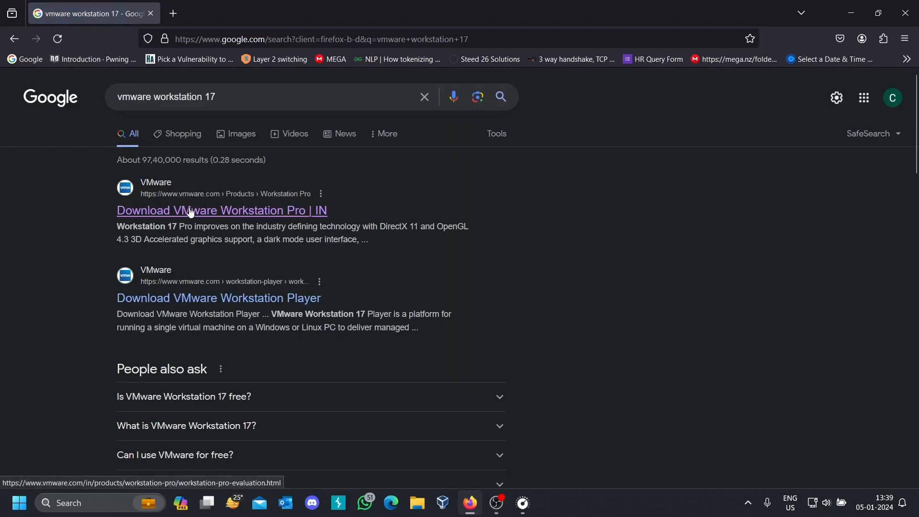
{"action": "left_click", "coordinate": [190, 211]}
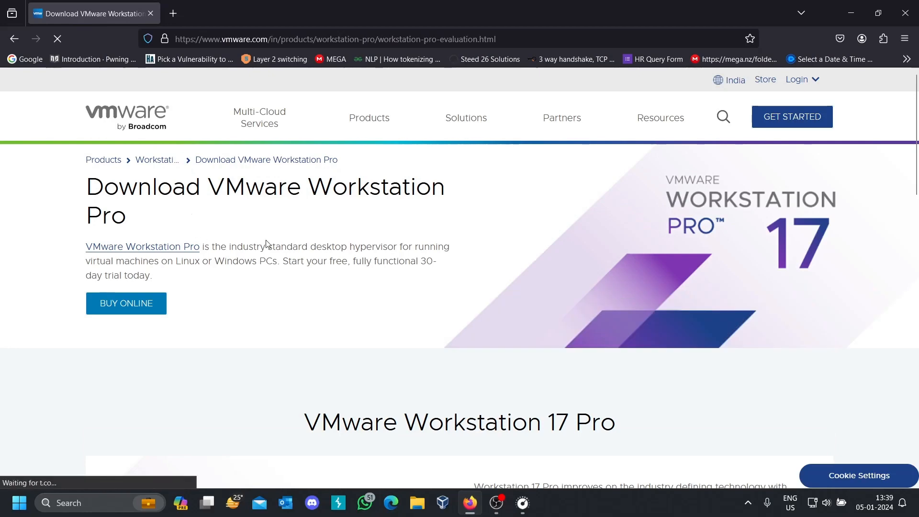
- Start the download of Workstation 17 Pro for Windows and cancel it
{"action": "scroll", "coordinate": [266, 243], "scroll_direction": "down", "scroll_amount": 9}
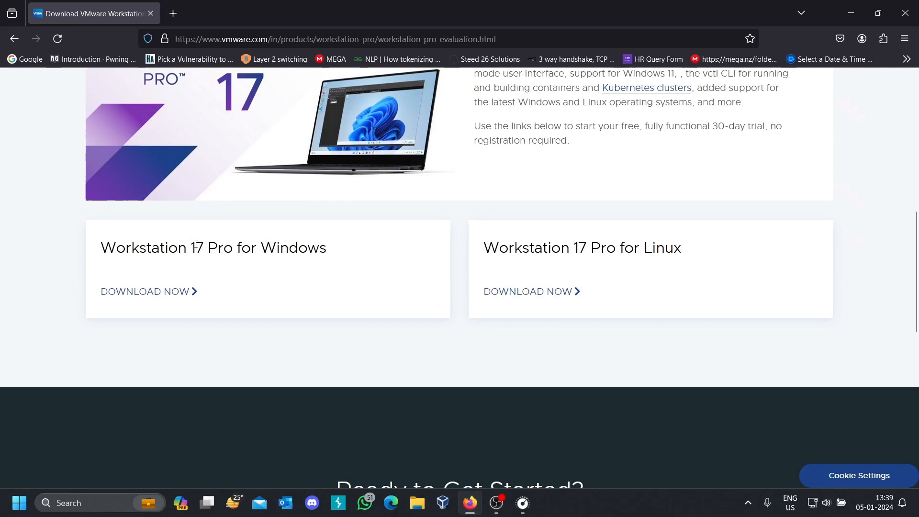
{"action": "left_click_drag", "start_coordinate": [264, 248], "coordinate": [308, 249]}
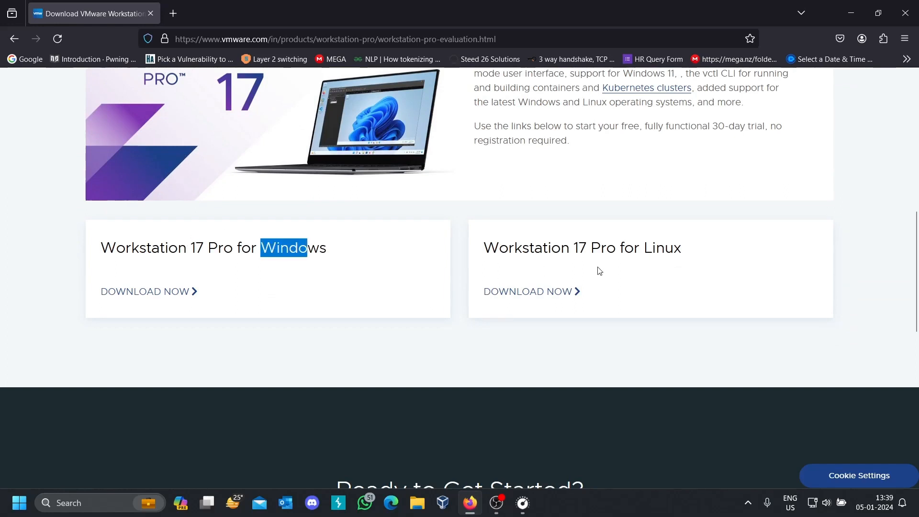
{"action": "left_click_drag", "start_coordinate": [644, 248], "coordinate": [687, 251]}
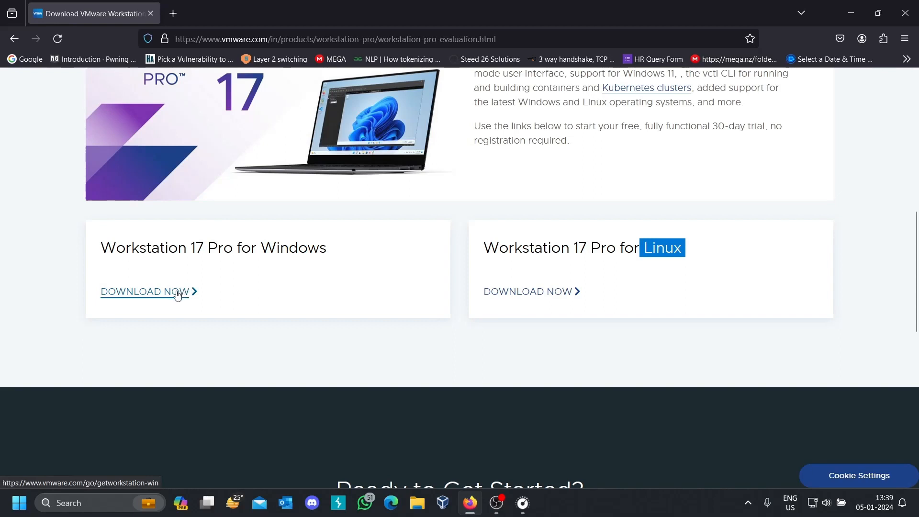
{"action": "left_click", "coordinate": [177, 293]}
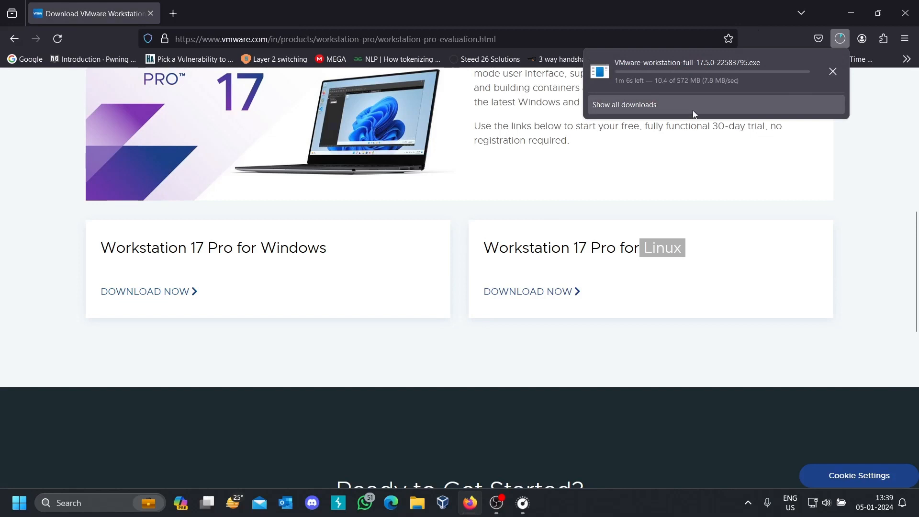
{"action": "left_click", "coordinate": [833, 72]}
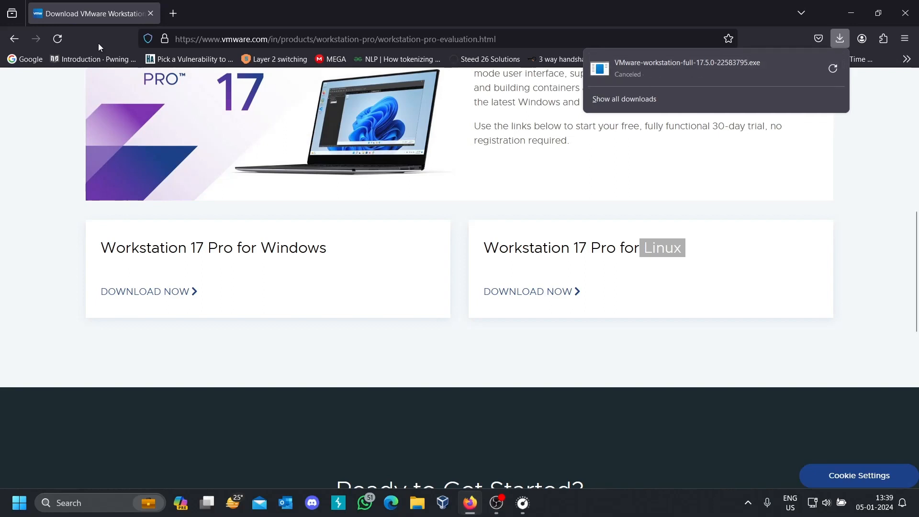
- Open kali.org in a new browser tab
{"action": "left_click", "coordinate": [175, 15]}
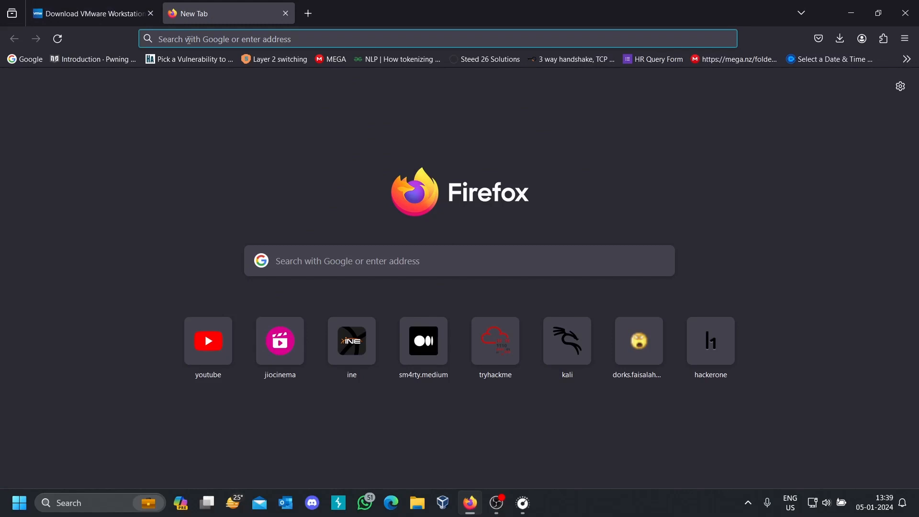
{"action": "type", "text": "kali.or"}
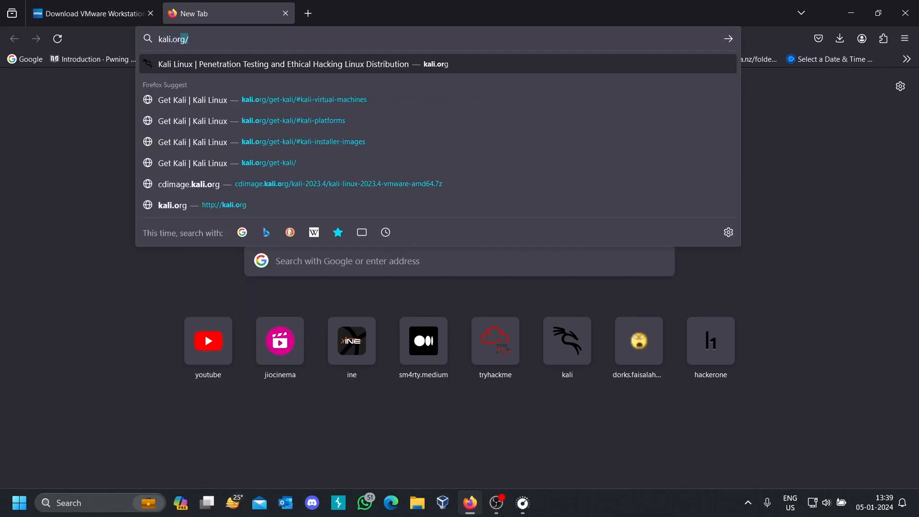
{"action": "type", "text": "g"}
{"action": "key", "text": "Return"}
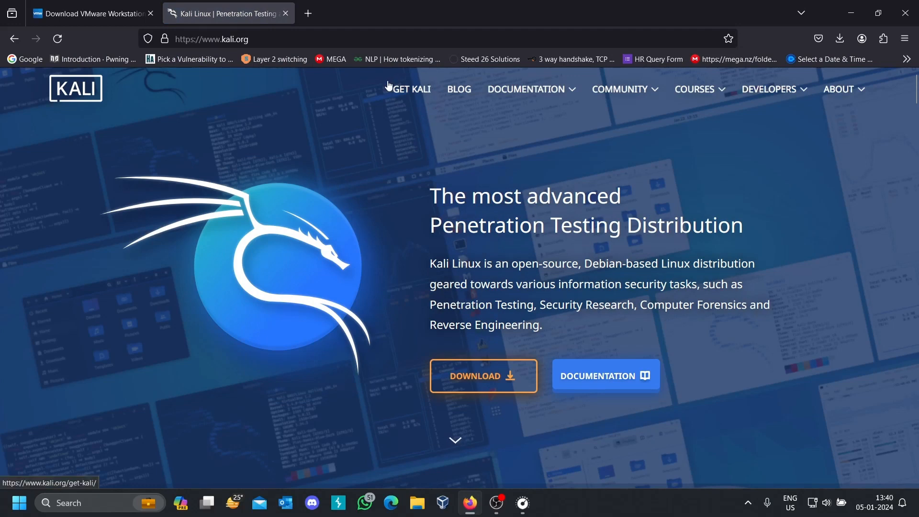
- Go to the Get Kali page and open the Virtual Machines platform with the pre-built images
{"action": "left_click", "coordinate": [412, 96]}
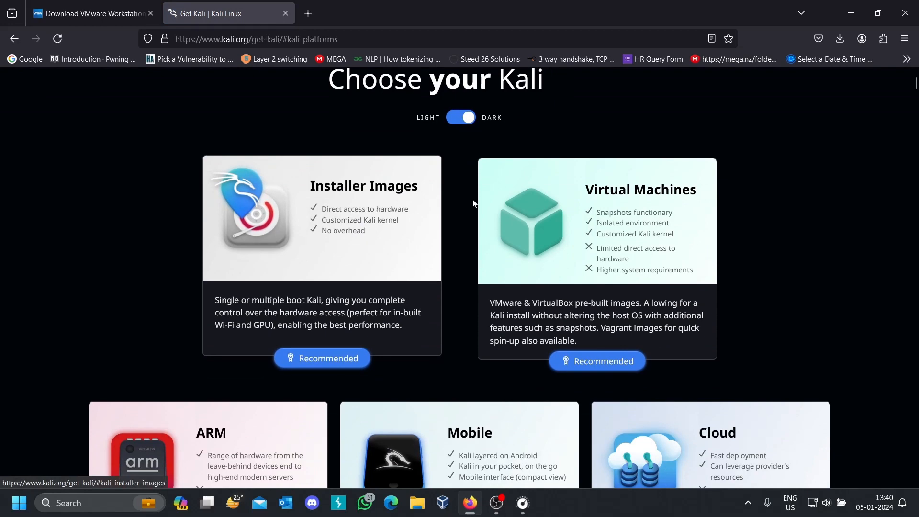
{"action": "scroll", "coordinate": [593, 219], "scroll_direction": "down", "scroll_amount": 2}
{"action": "scroll", "coordinate": [592, 218], "scroll_direction": "down", "scroll_amount": 4}
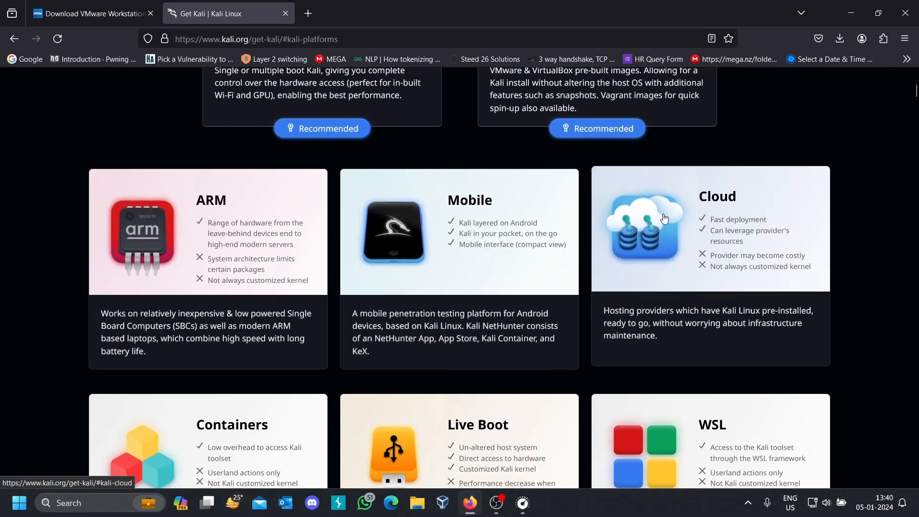
{"action": "scroll", "coordinate": [519, 253], "scroll_direction": "up", "scroll_amount": 4}
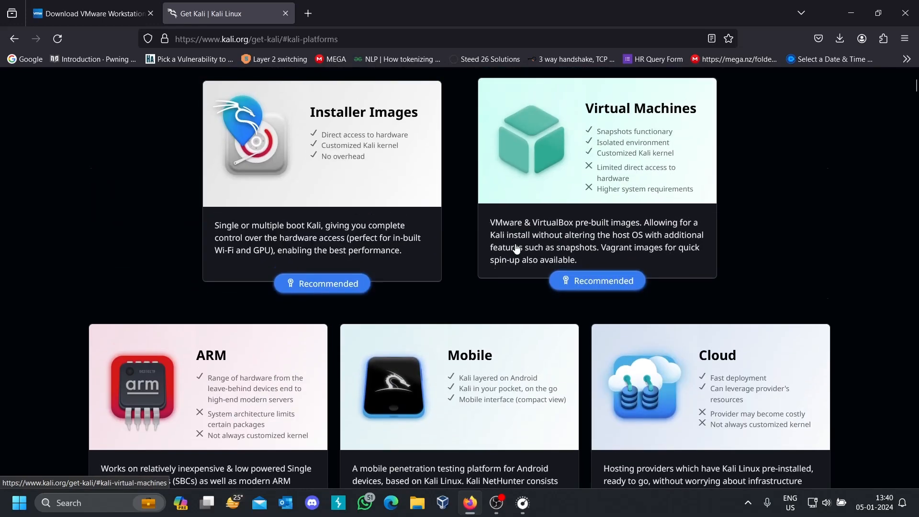
{"action": "scroll", "coordinate": [516, 249], "scroll_direction": "up", "scroll_amount": 3}
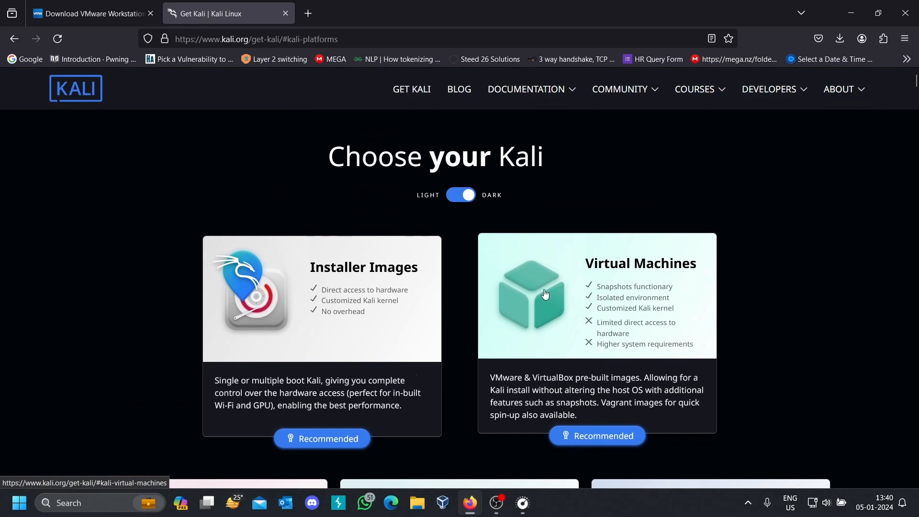
{"action": "left_click", "coordinate": [604, 292]}
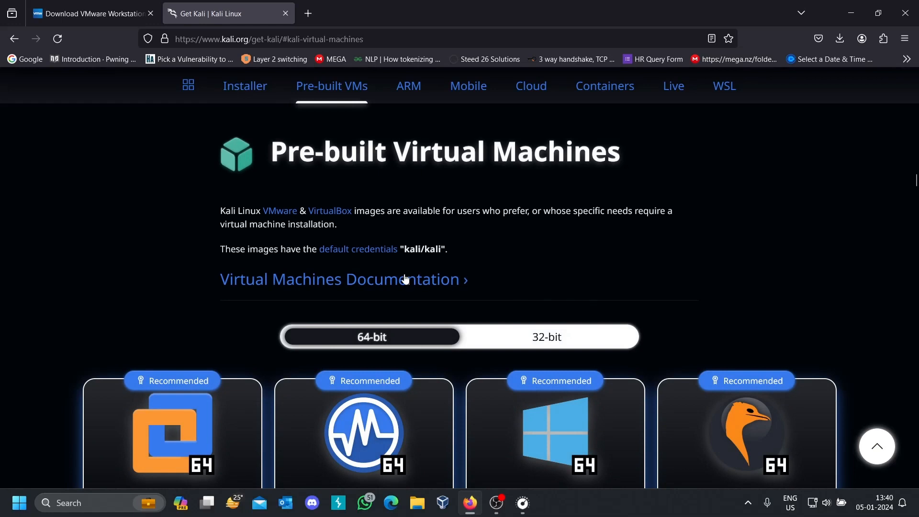
- Start the download of the 64-bit VMware image of Kali Linux and cancel it
{"action": "scroll", "coordinate": [283, 260], "scroll_direction": "down", "scroll_amount": 3}
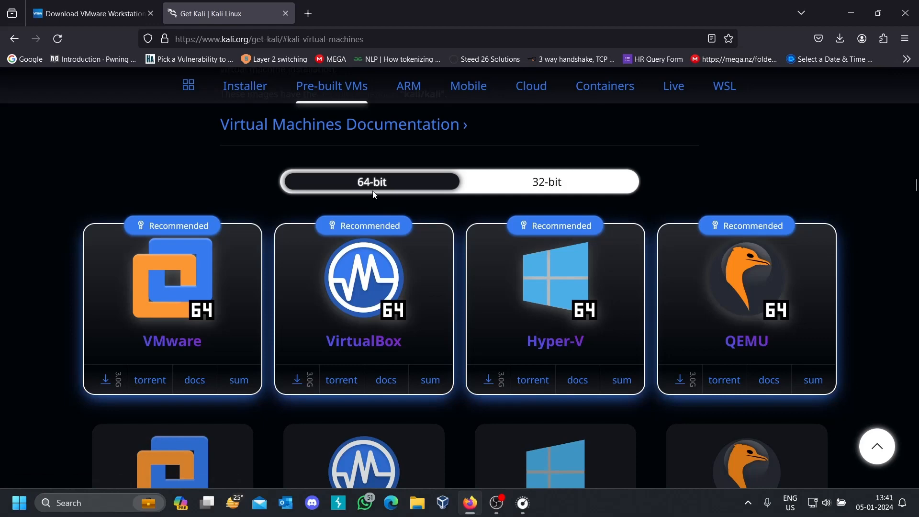
{"action": "left_click", "coordinate": [106, 378]}
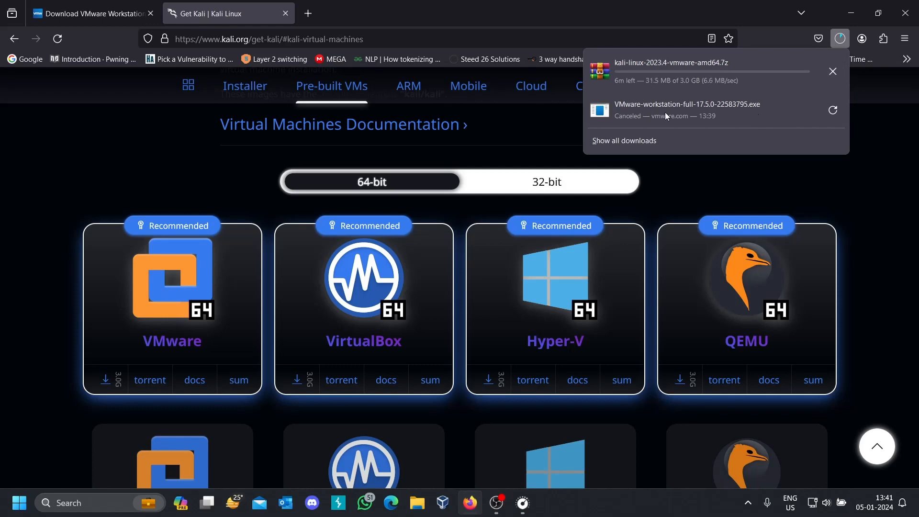
{"action": "left_click", "coordinate": [830, 76]}
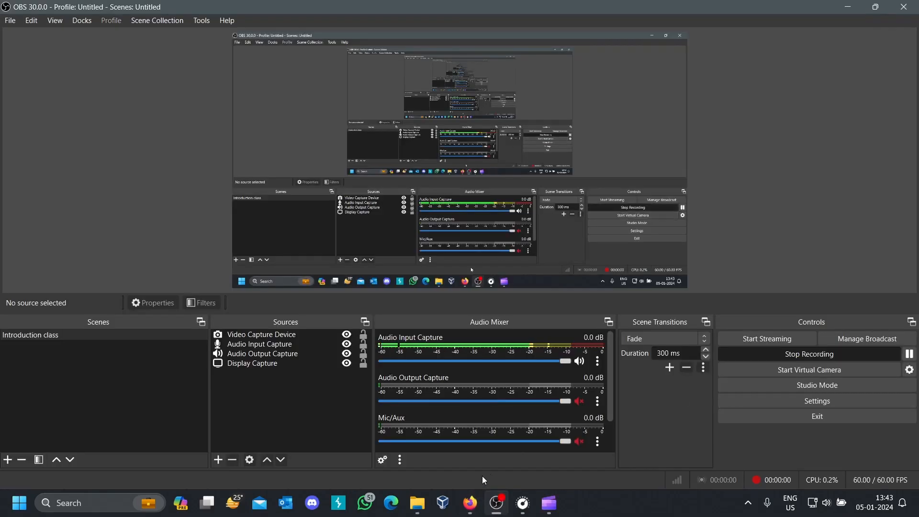
- Switch to File Explorer and launch the VMware-workstation-full-17.5.0-22583795 installer from New Volume (D:)
{"action": "left_click", "coordinate": [472, 503]}
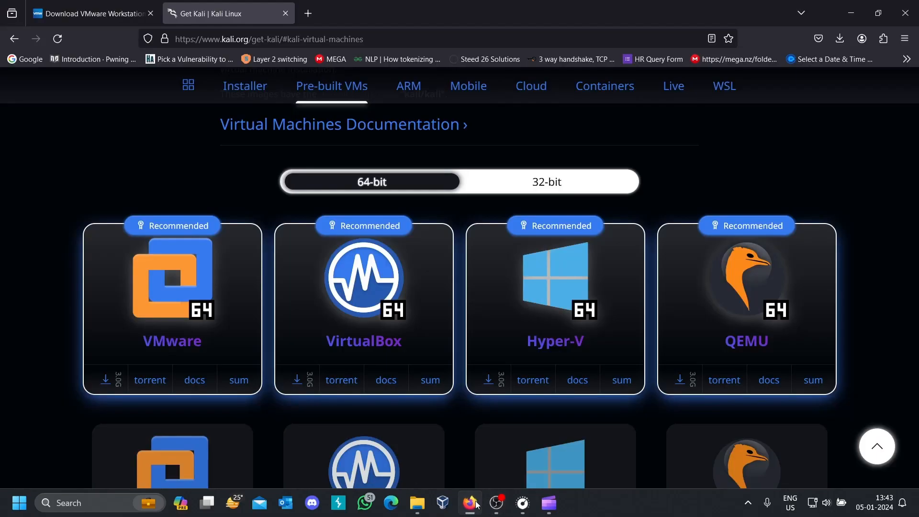
{"action": "left_click", "coordinate": [472, 504]}
{"action": "left_click", "coordinate": [417, 502]}
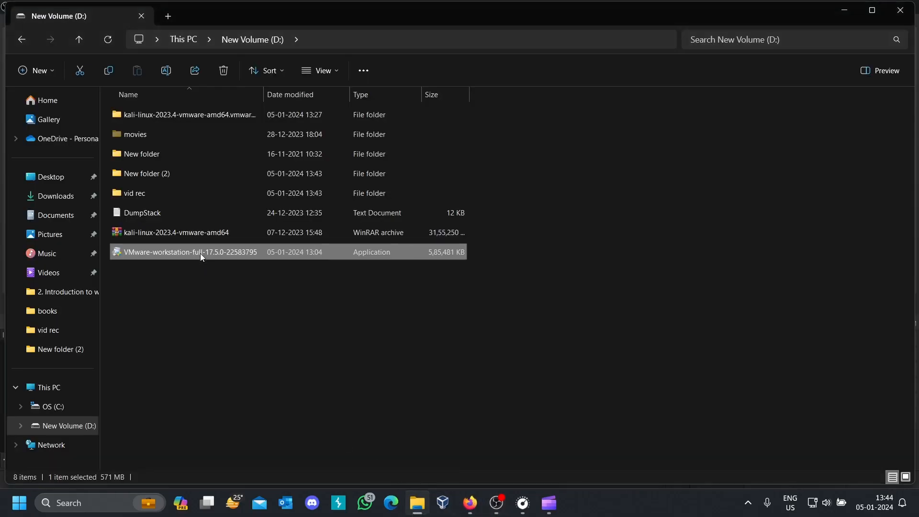
{"action": "left_click", "coordinate": [204, 234]}
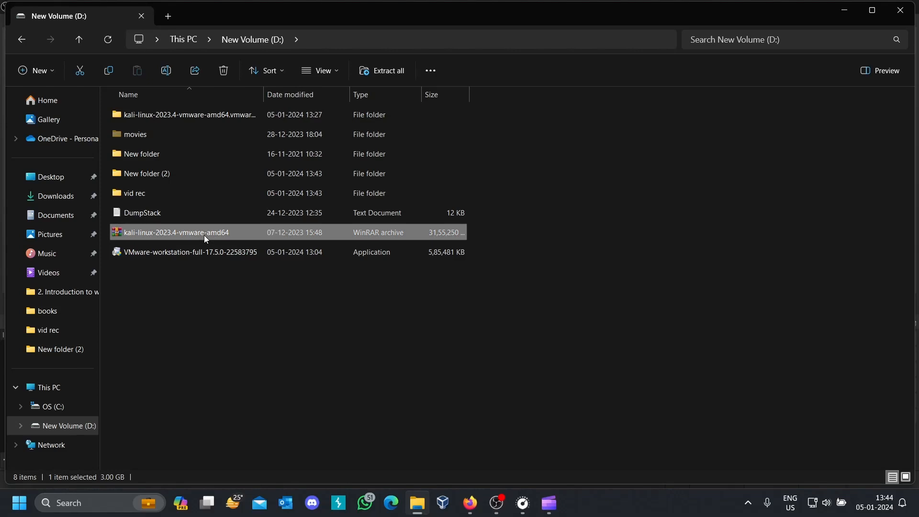
{"action": "left_click", "coordinate": [182, 254]}
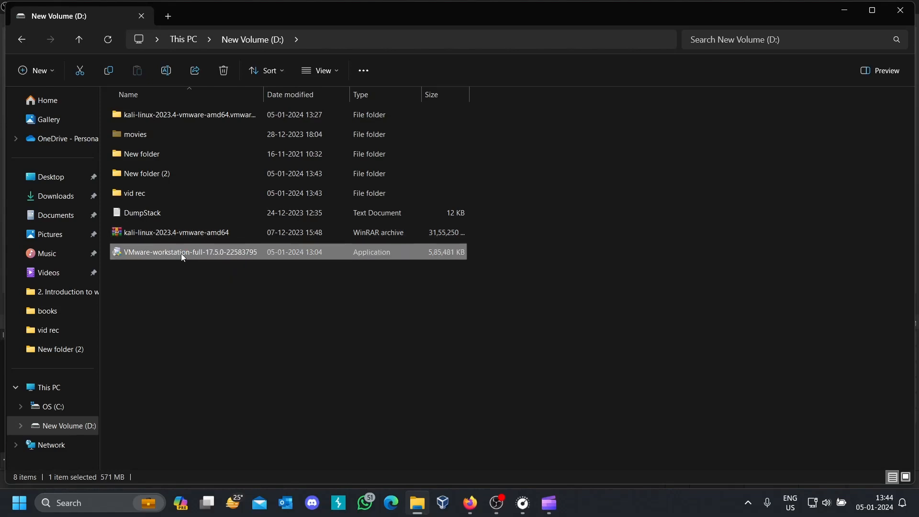
{"action": "double_click", "coordinate": [182, 253]}
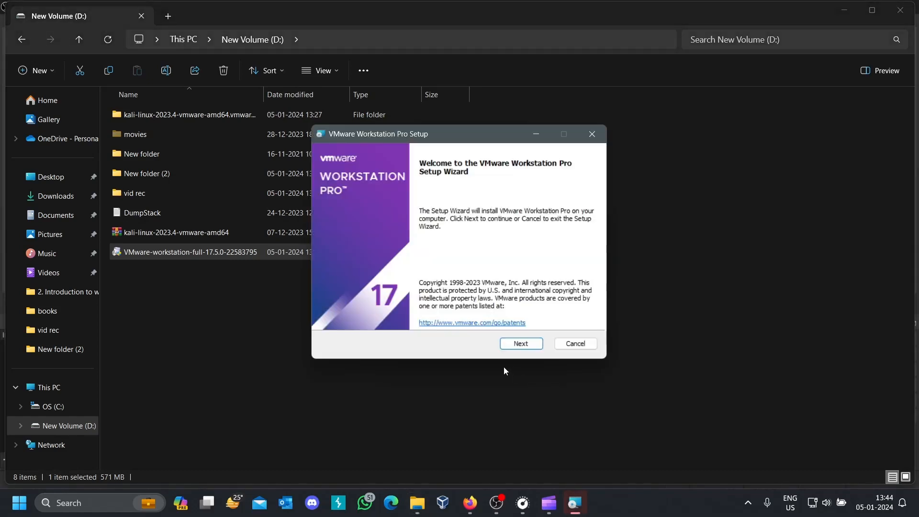
- Proceed past the setup wizard's welcome page and accept the VMware End-User License Agreement
{"action": "left_click", "coordinate": [520, 347]}
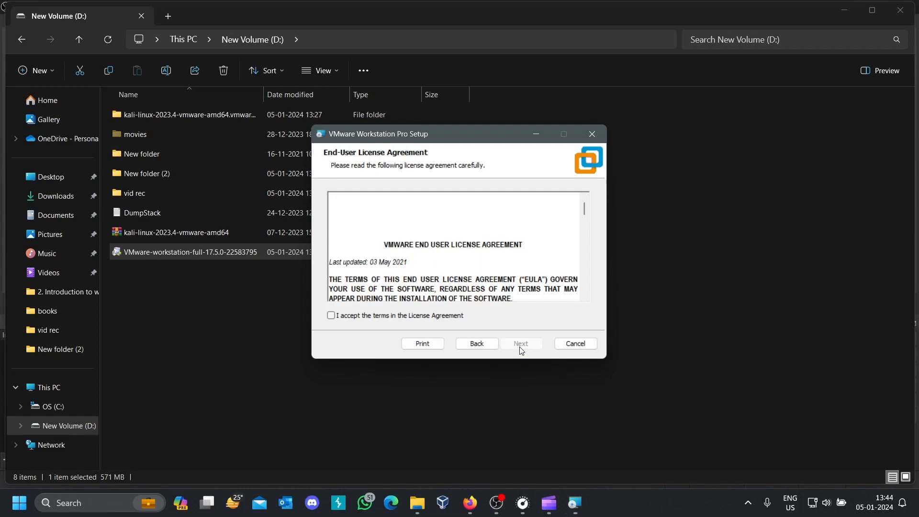
{"action": "left_click", "coordinate": [332, 317]}
{"action": "left_click", "coordinate": [528, 348]}
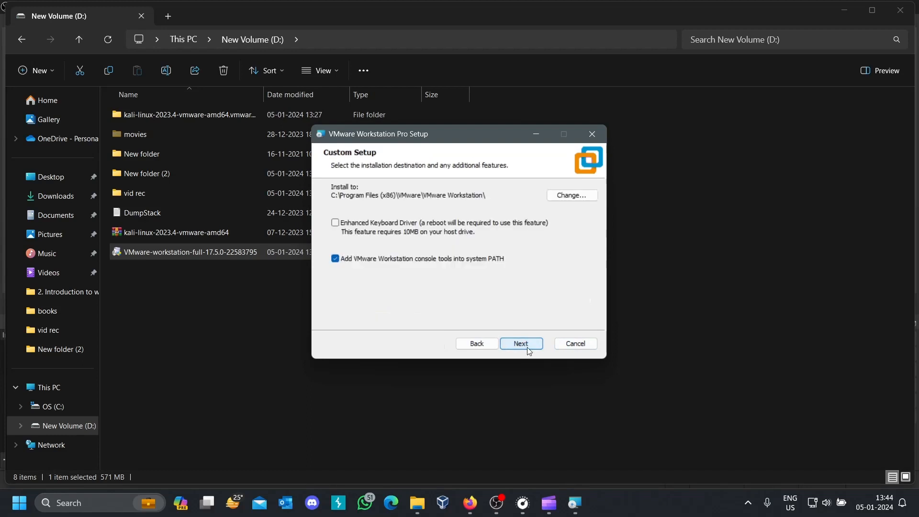
- Install VMware Workstation Pro with the default destination and options plus Desktop and Start Menu shortcuts, and finish the setup wizard
{"action": "left_click", "coordinate": [527, 349]}
{"action": "left_click", "coordinate": [529, 350]}
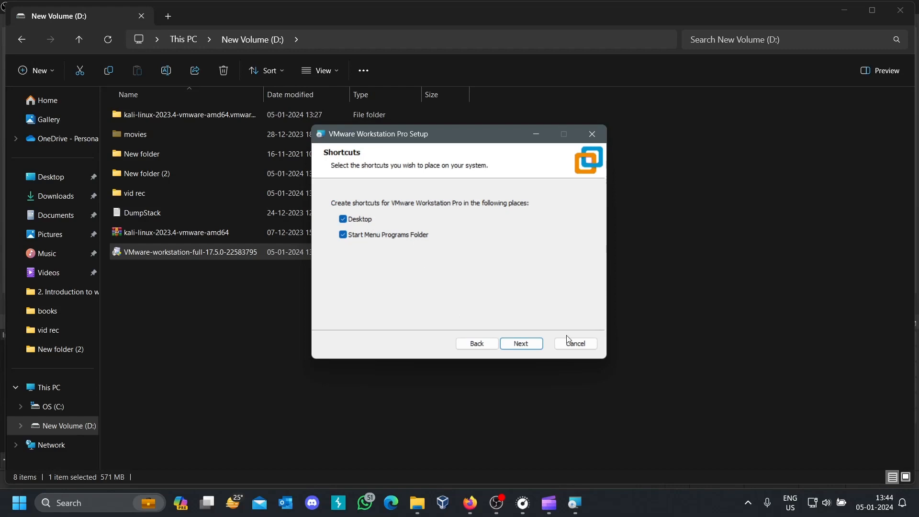
{"action": "left_click", "coordinate": [532, 345]}
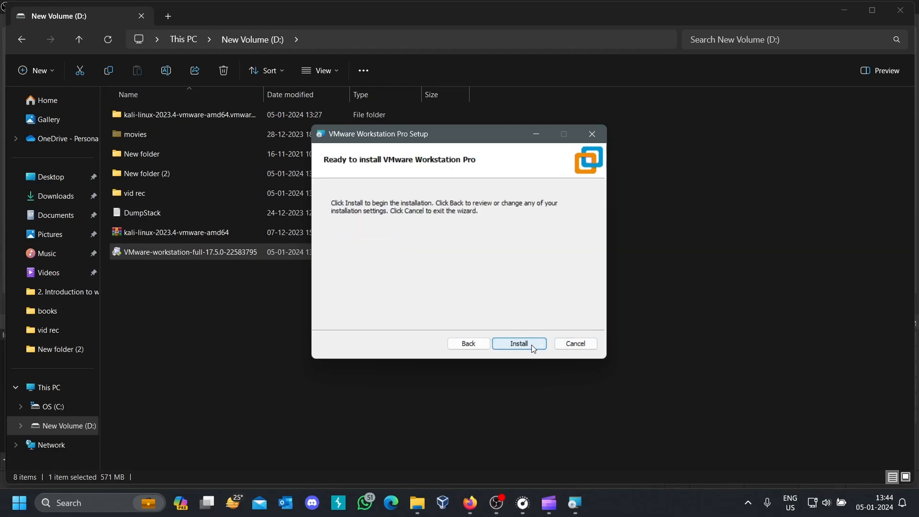
{"action": "left_click", "coordinate": [531, 345]}
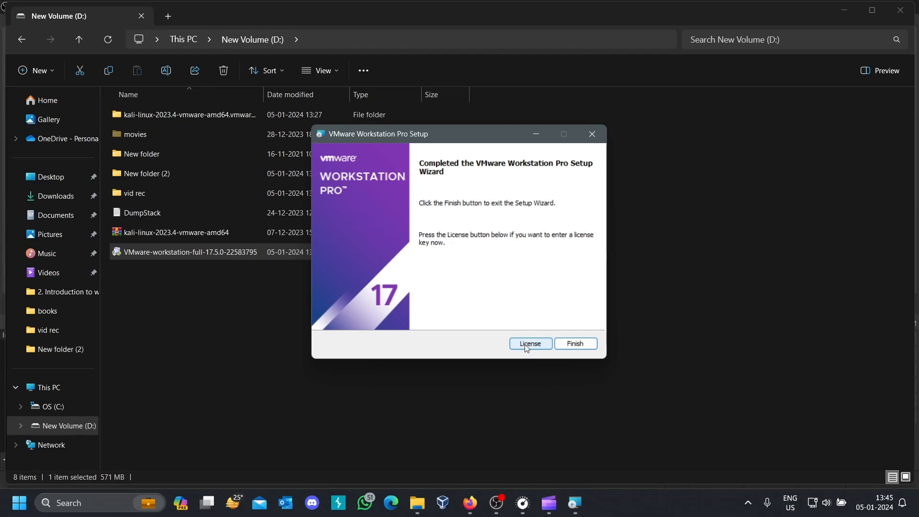
{"action": "left_click", "coordinate": [592, 347]}
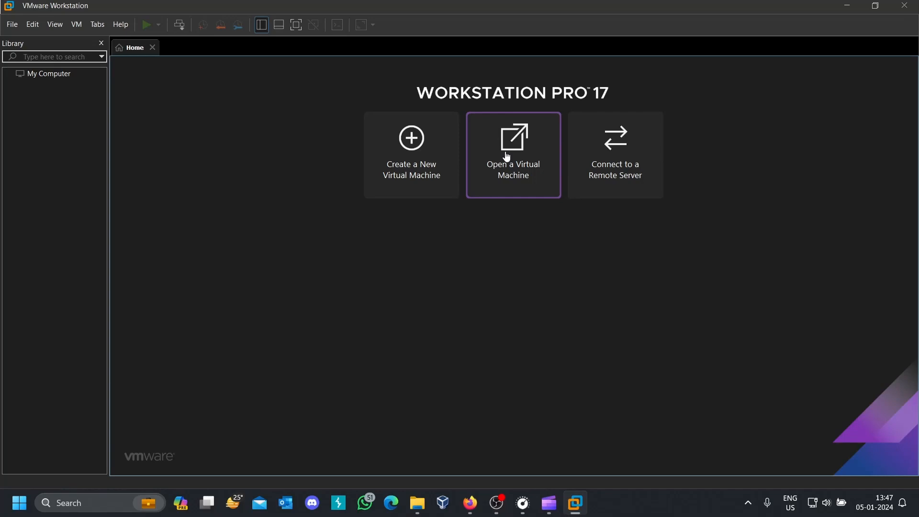
- Switch to File Explorer and examine the WinRAR extraction options for the kali-linux-2023.4-vmware-amd64 archive on New Volume (D:) without extracting it
{"action": "left_click", "coordinate": [420, 510]}
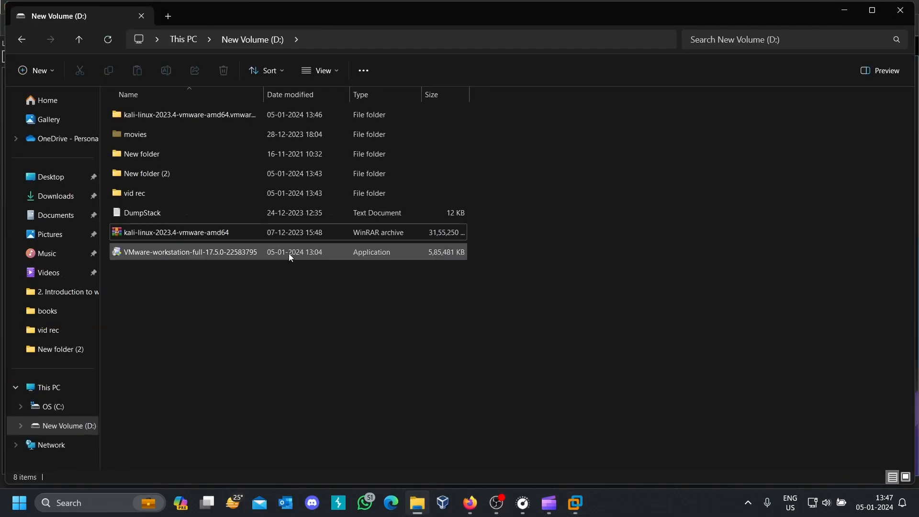
{"action": "right_click", "coordinate": [260, 231]}
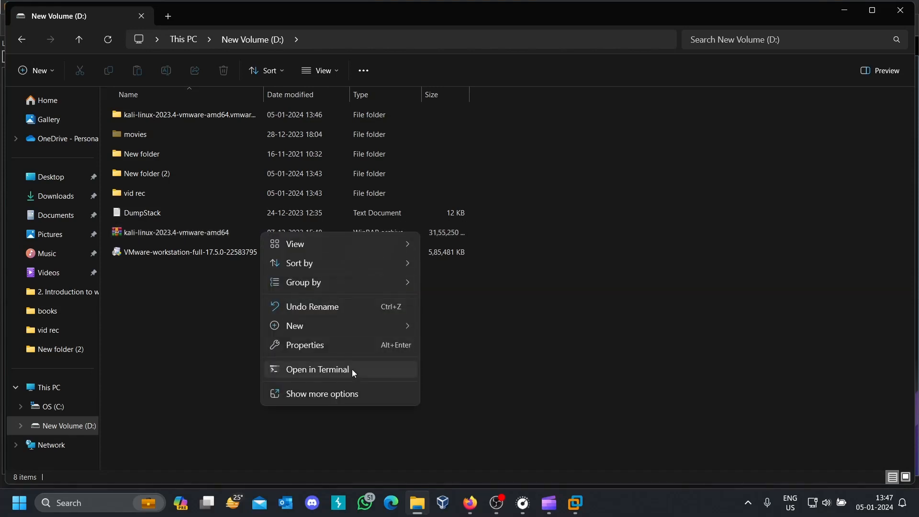
{"action": "left_click", "coordinate": [211, 255]}
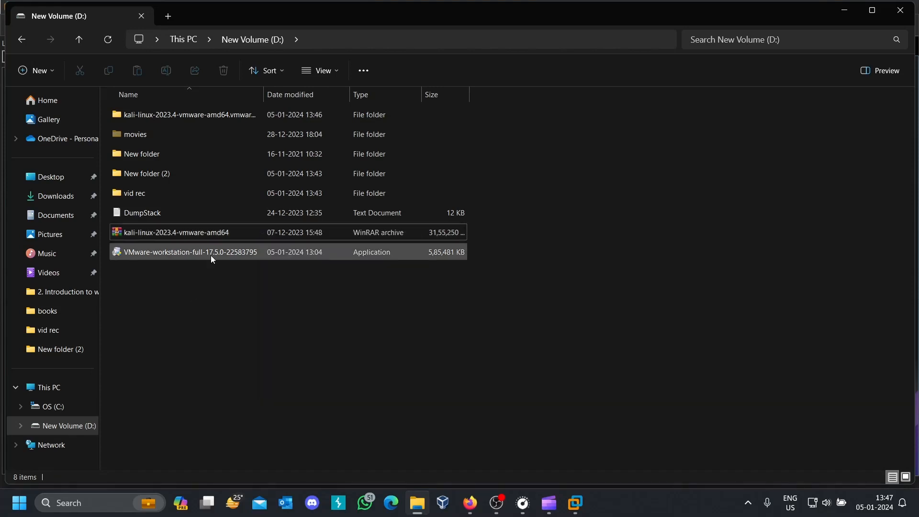
{"action": "right_click", "coordinate": [243, 235]}
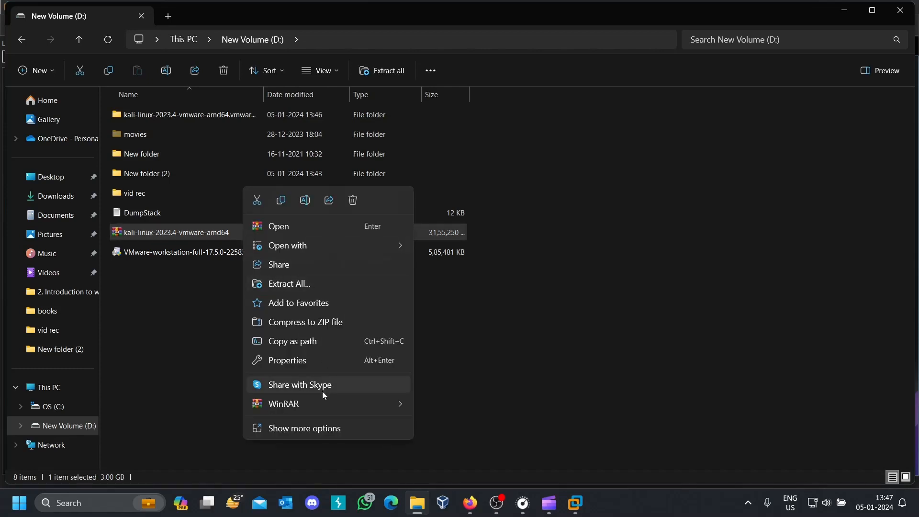
{"action": "mouse_move", "coordinate": [319, 399]}
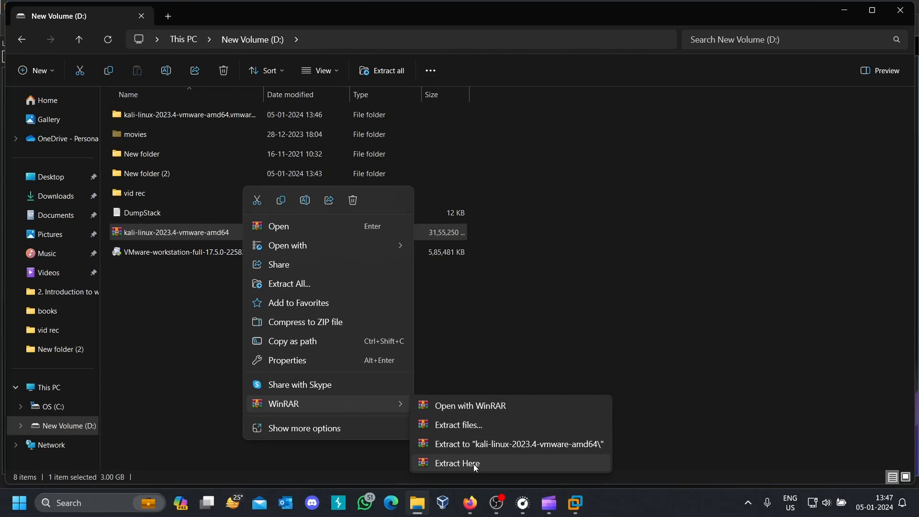
{"action": "left_click", "coordinate": [492, 352]}
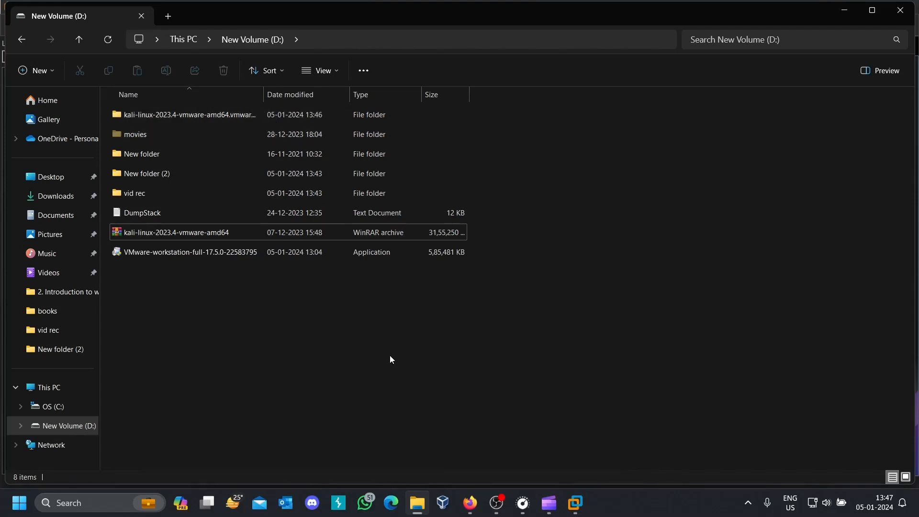
- Switch to VMware Workstation, open the kali-linux-2023.4-vmware-amd64 VMX file as a virtual machine and power it on
{"action": "left_click", "coordinate": [575, 514]}
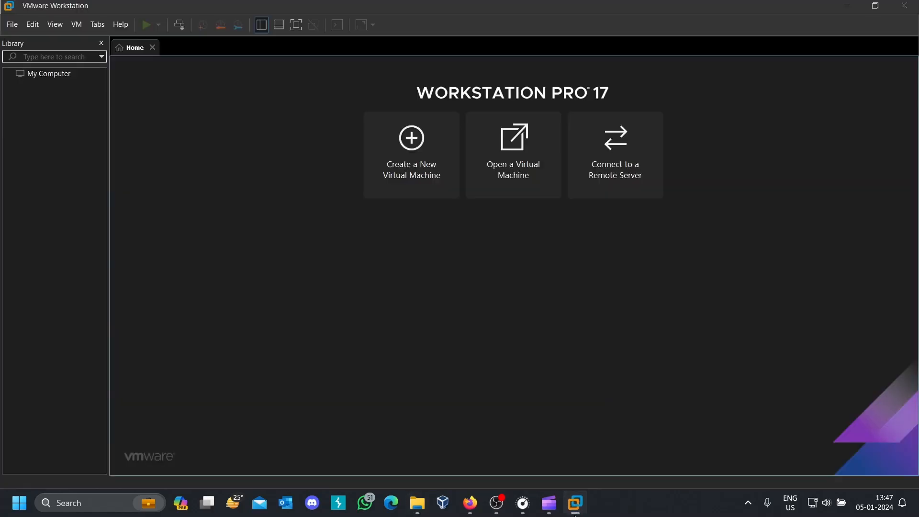
{"action": "left_click", "coordinate": [516, 140]}
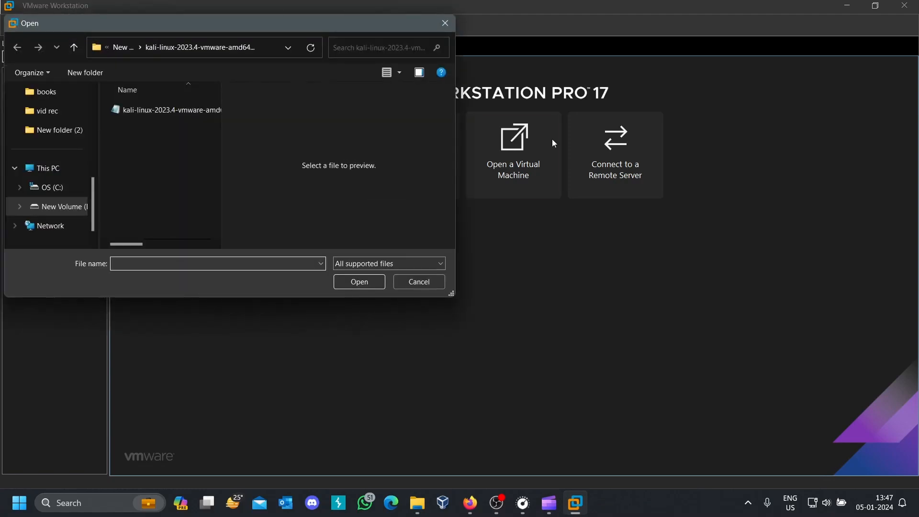
{"action": "left_click", "coordinate": [156, 114]}
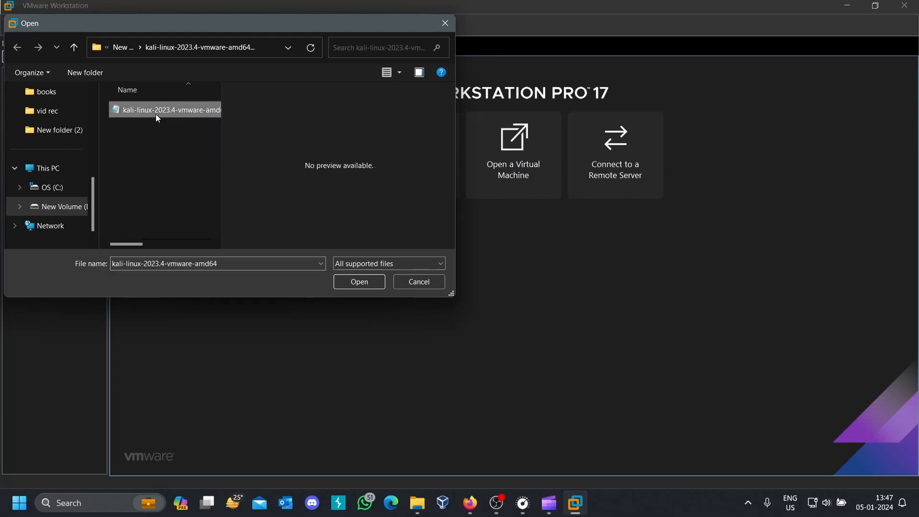
{"action": "left_click", "coordinate": [359, 283]}
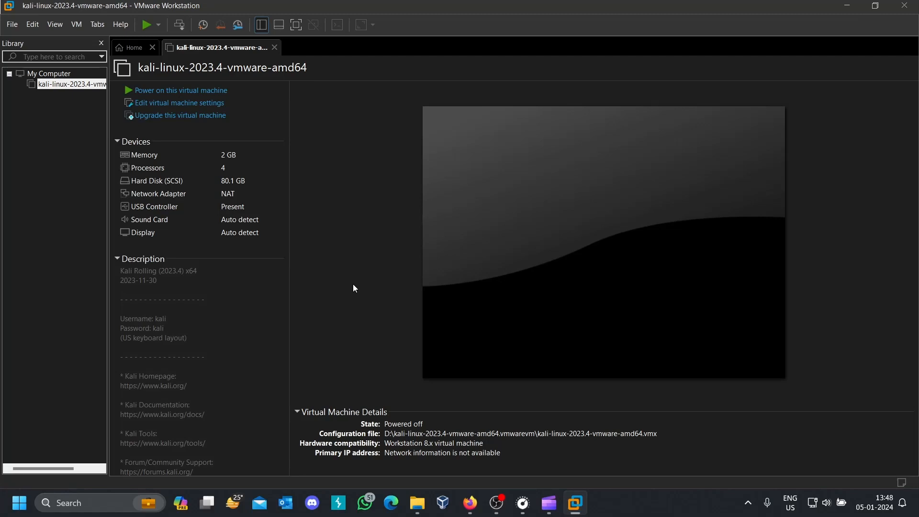
{"action": "left_click", "coordinate": [189, 91]}
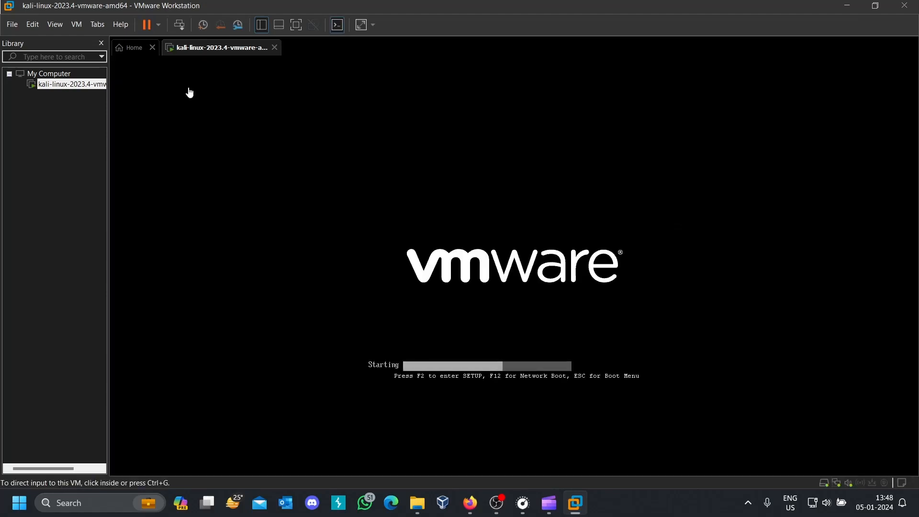